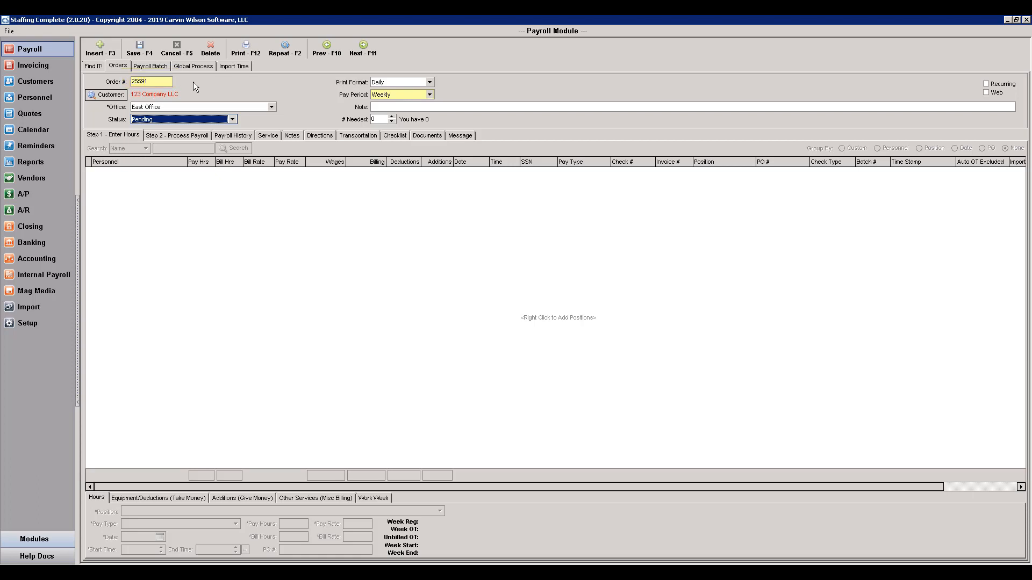
# Start adding a position to the order and select the Hospital Housekeeping position to be filled
pyautogui.rightClick(172, 246)
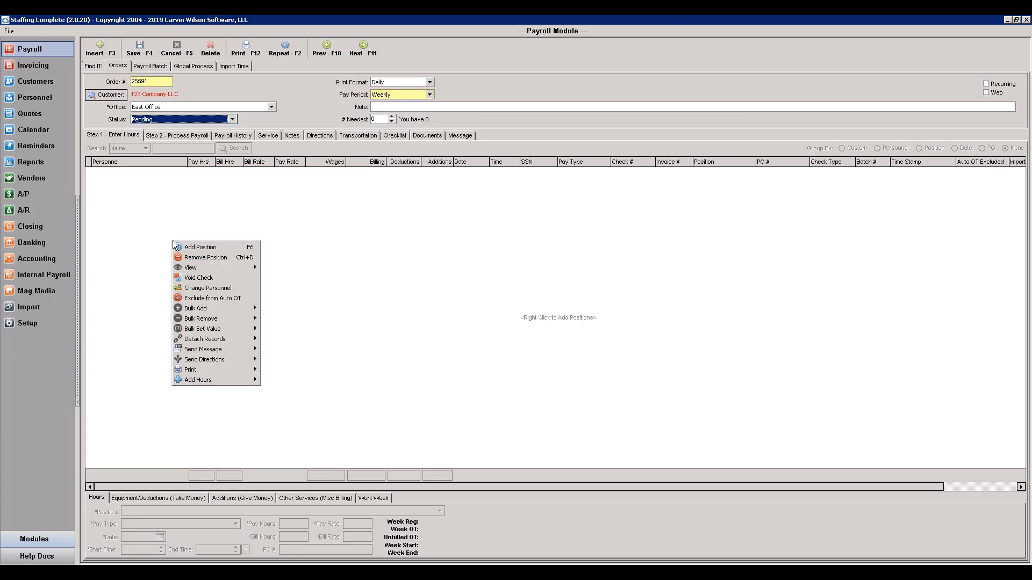
pyautogui.click(219, 247)
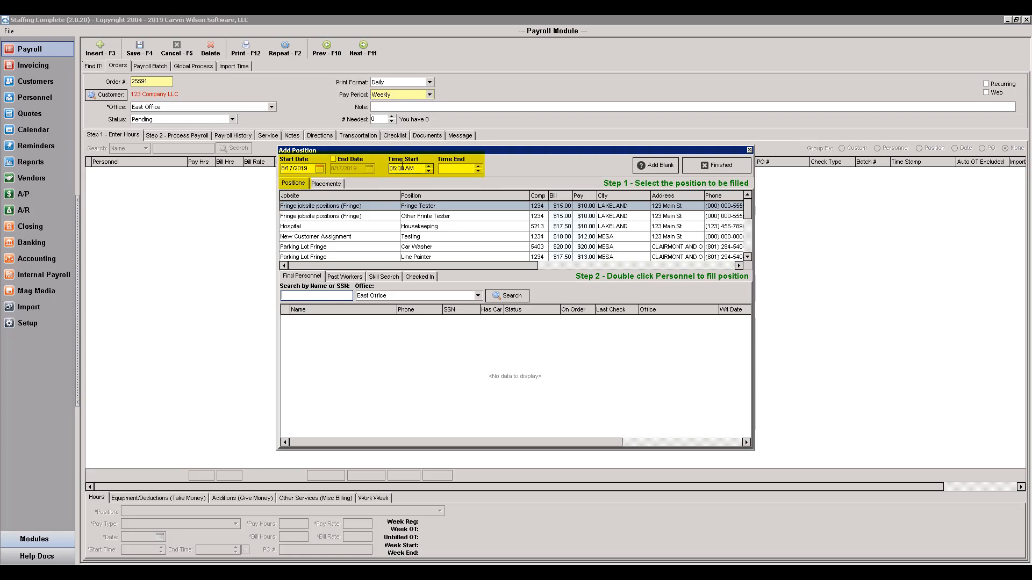
pyautogui.click(456, 166)
pyautogui.click(382, 229)
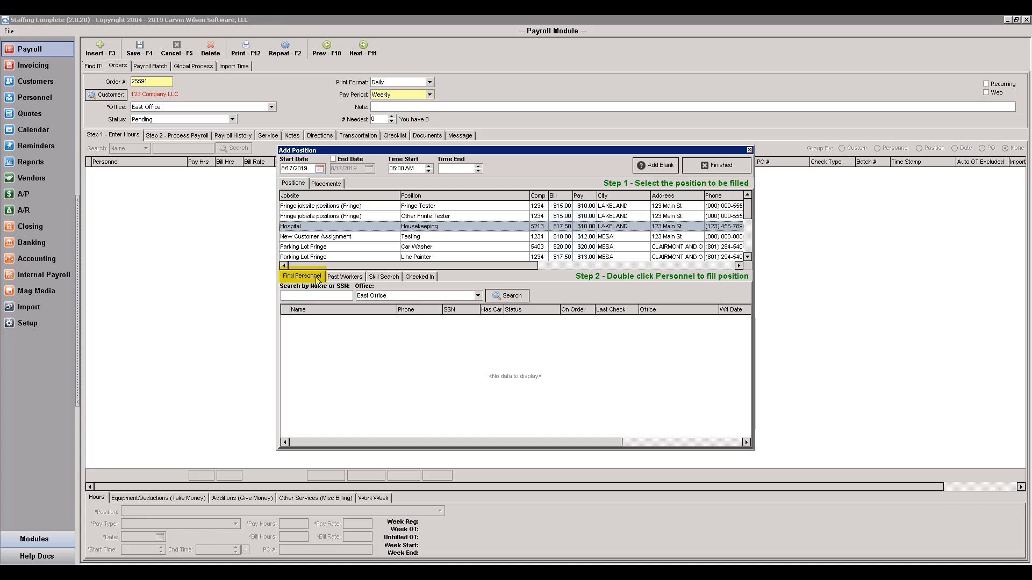
# Search the East Office personnel by the worker's last name
pyautogui.click(307, 295)
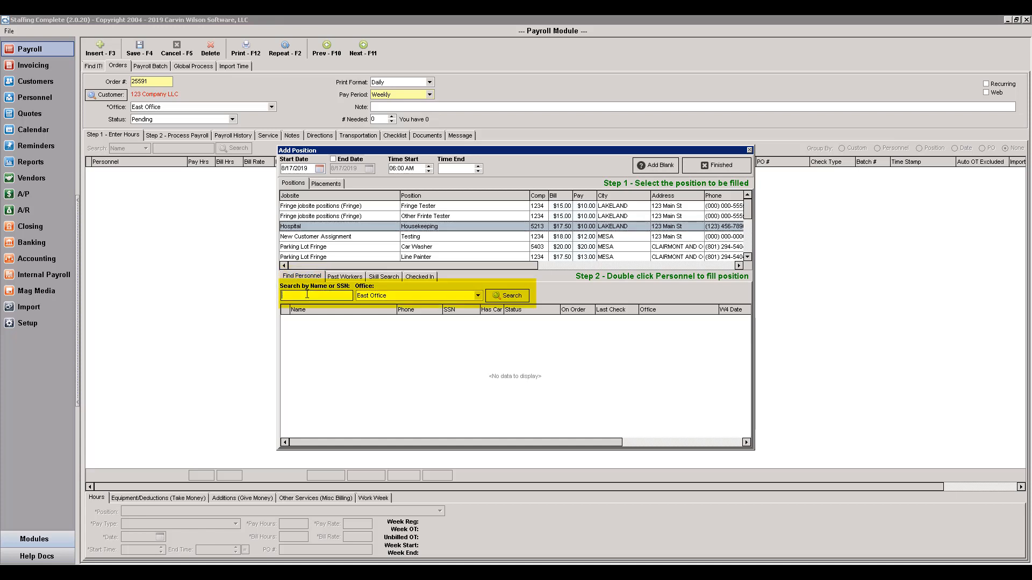
pyautogui.write('alba')
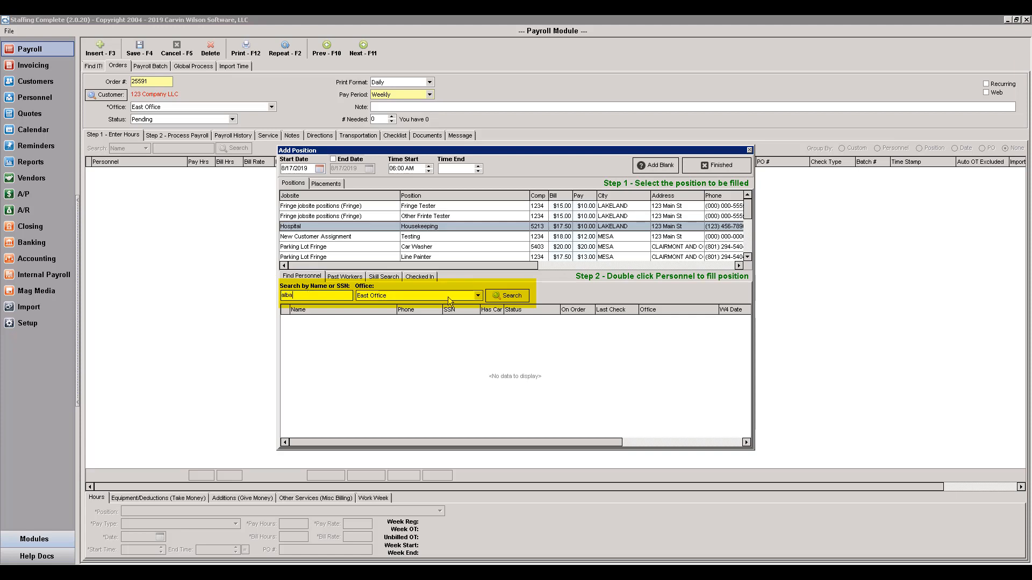
pyautogui.click(510, 296)
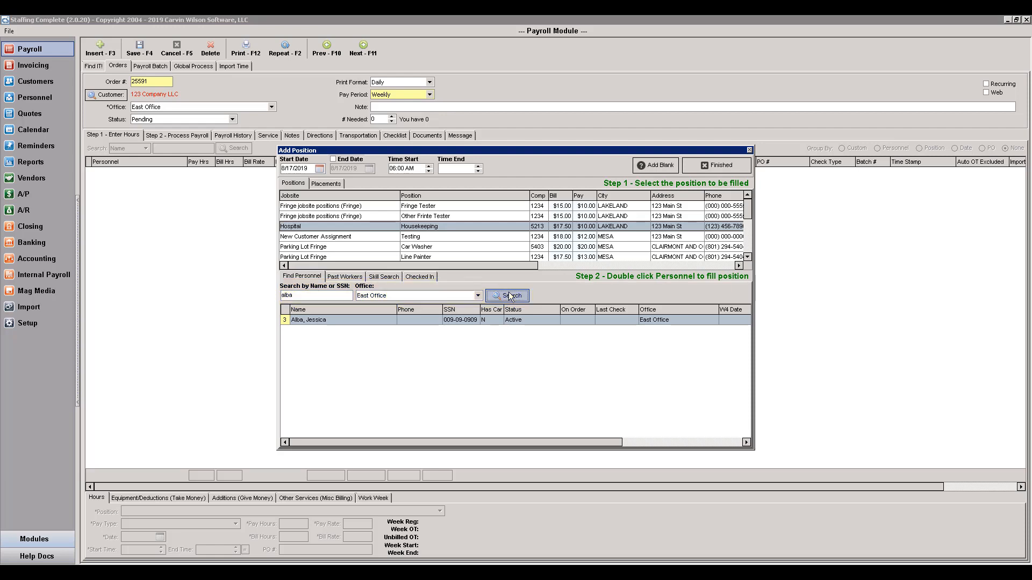
# Look through the past workers, then search personnel by skill for the CPR certification
pyautogui.click(354, 277)
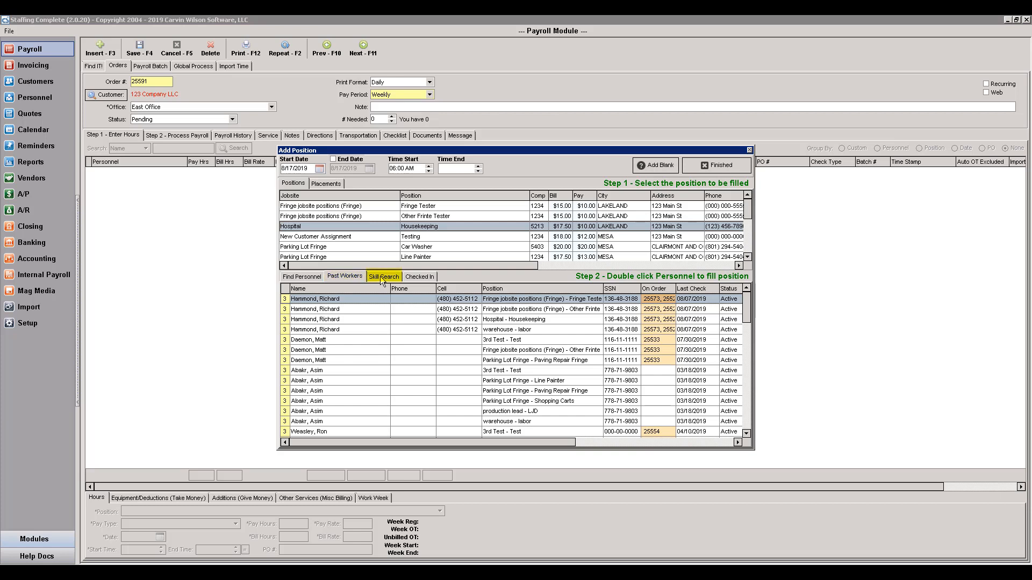
pyautogui.click(379, 276)
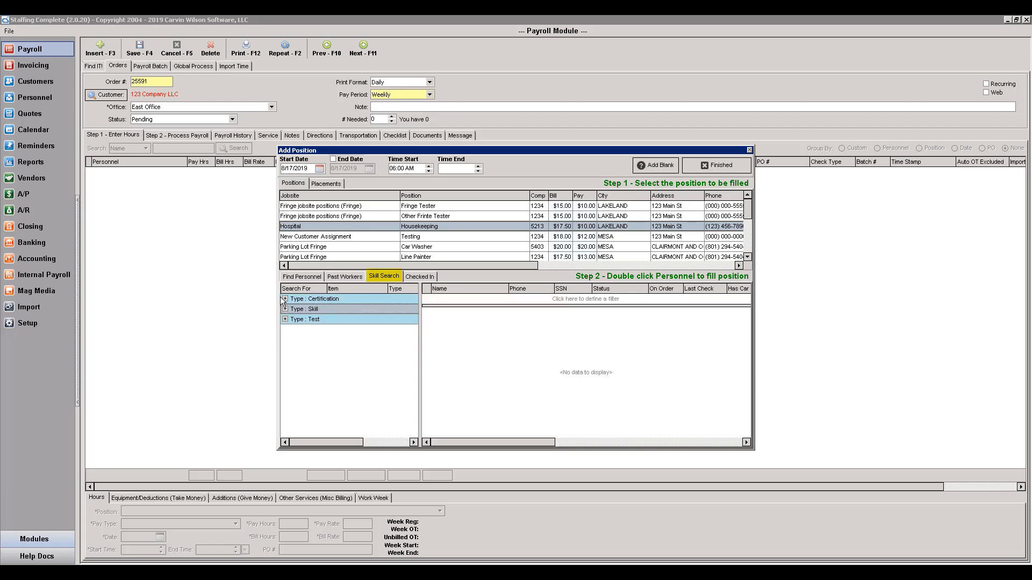
pyautogui.click(285, 300)
pyautogui.click(308, 310)
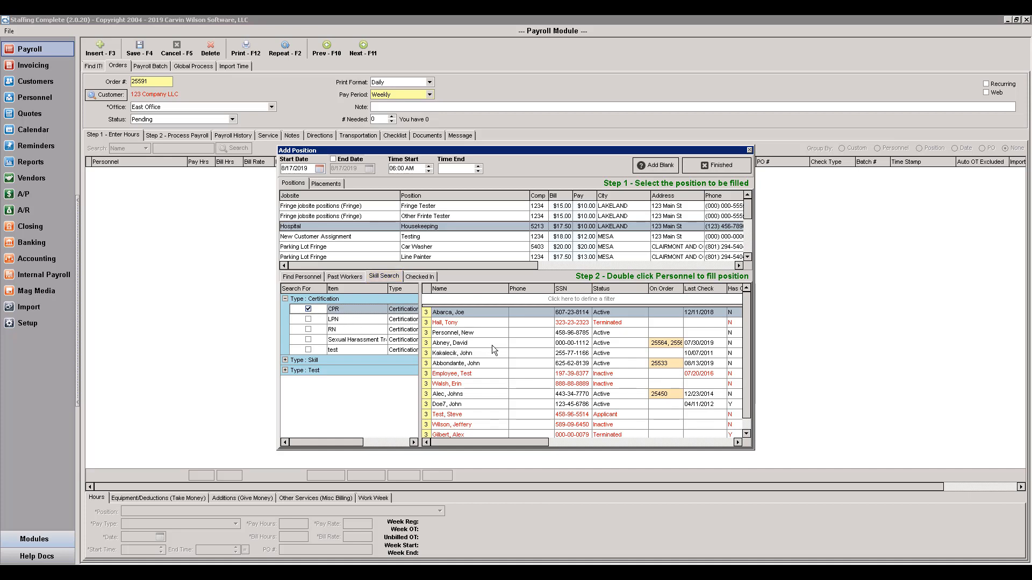
# Fill the Housekeeping position with the checked-in worker and acknowledge the confirmation
pyautogui.click(425, 276)
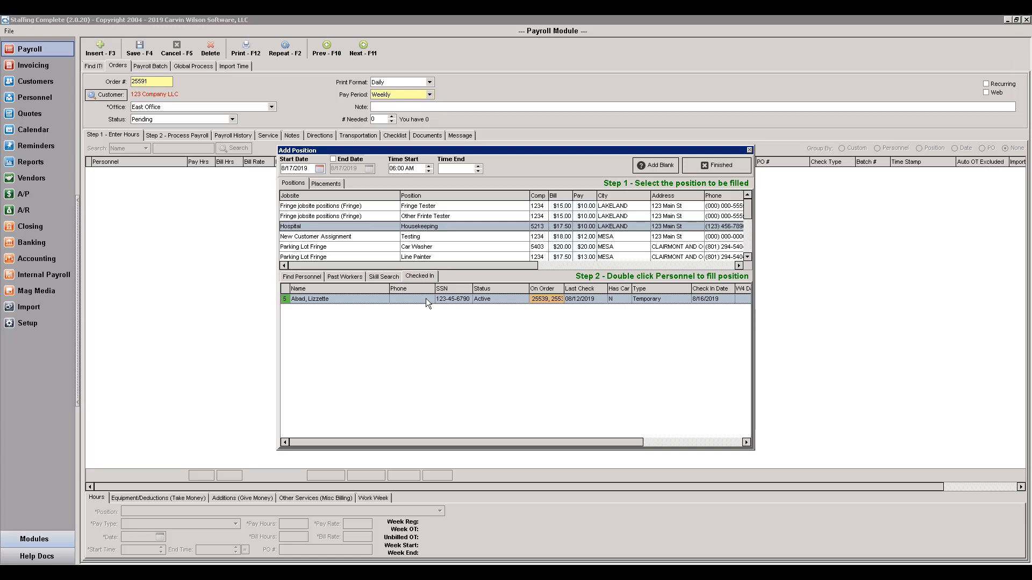
pyautogui.doubleClick(425, 298)
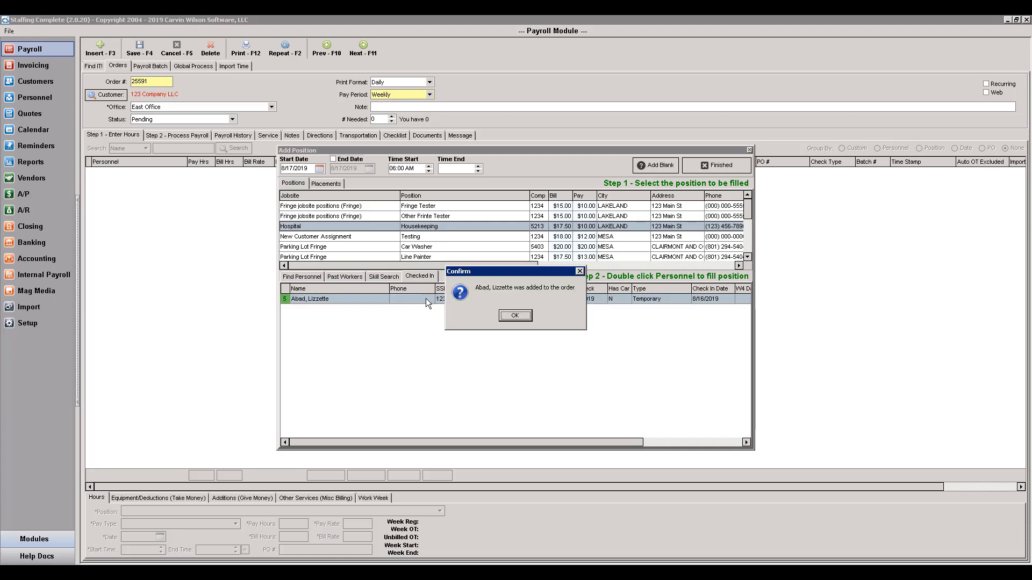
pyautogui.click(514, 315)
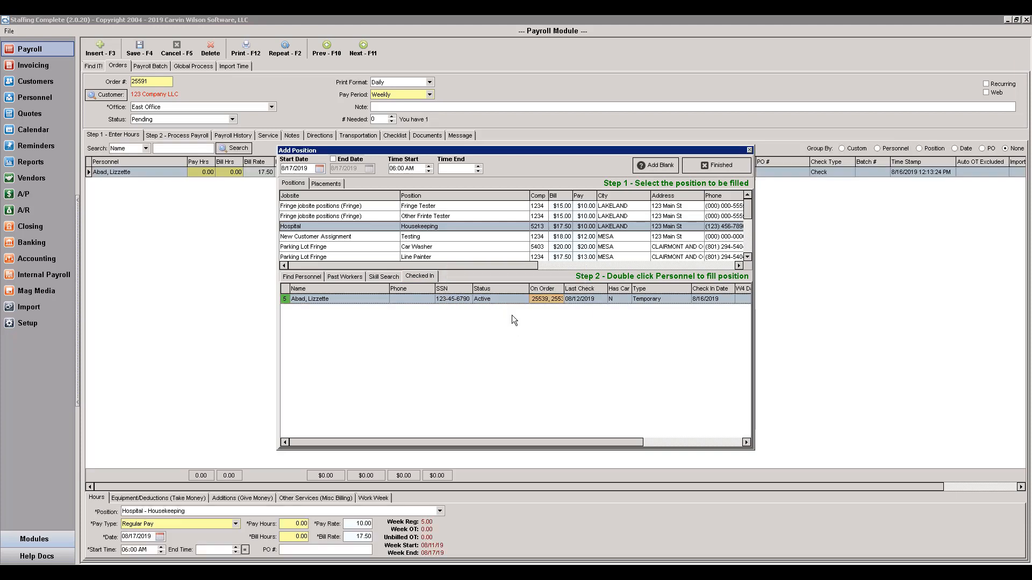
# Add the worker from the earlier name search to the order in the Housekeeping position
pyautogui.click(294, 277)
pyautogui.doubleClick(438, 321)
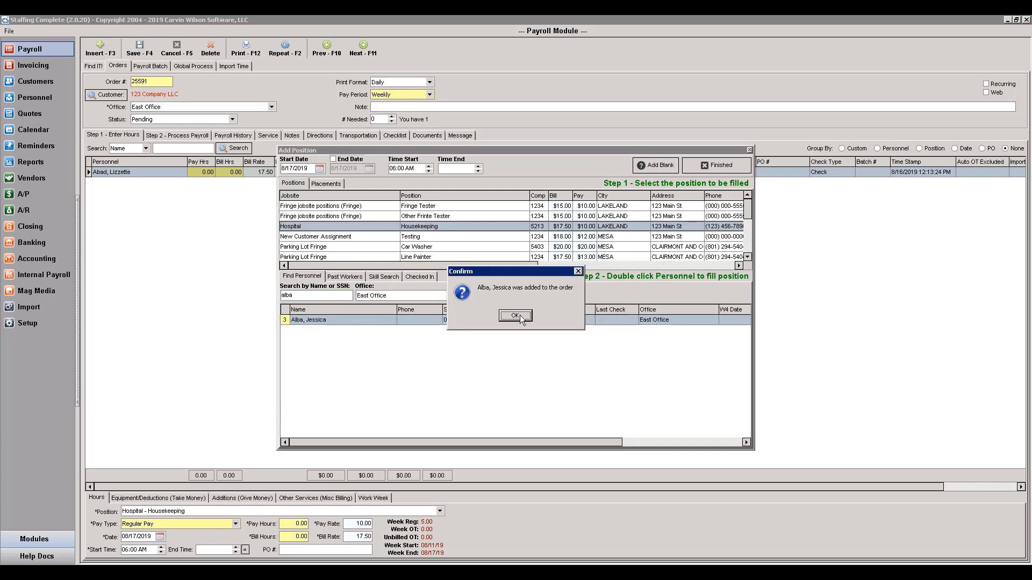
pyautogui.click(515, 316)
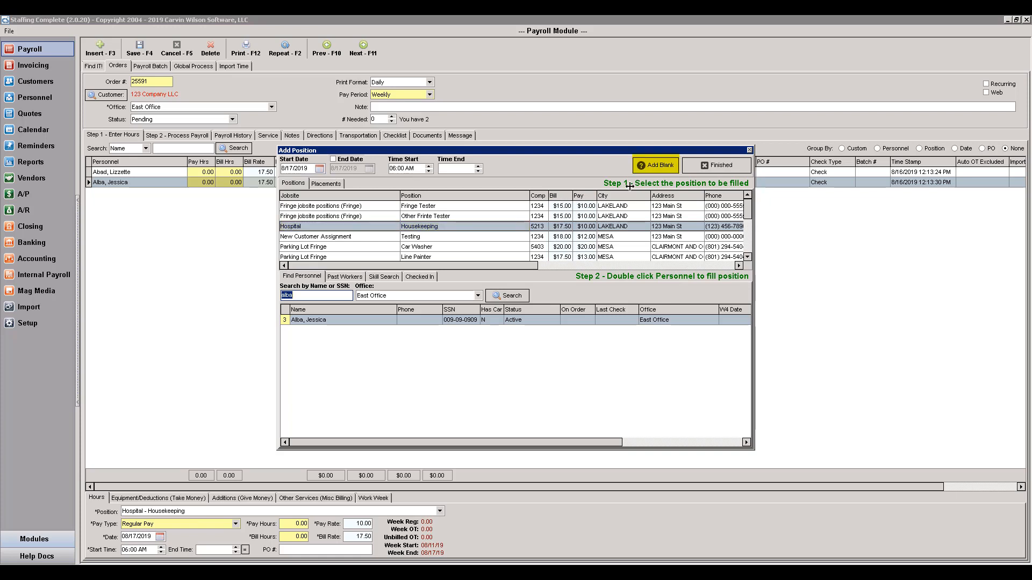
# Add a blank Housekeeping position to the order and finish adding positions
pyautogui.click(650, 169)
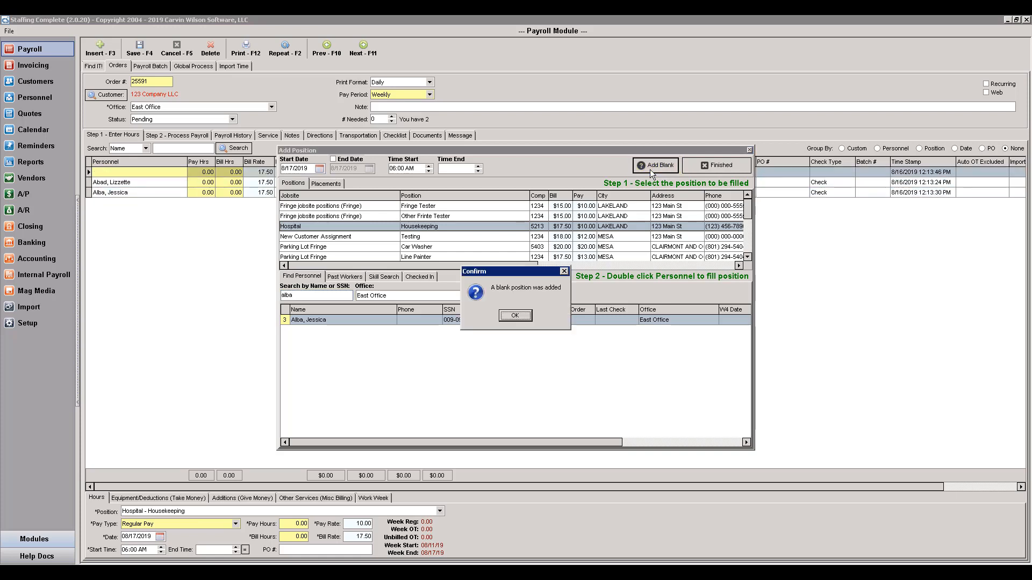
pyautogui.click(515, 316)
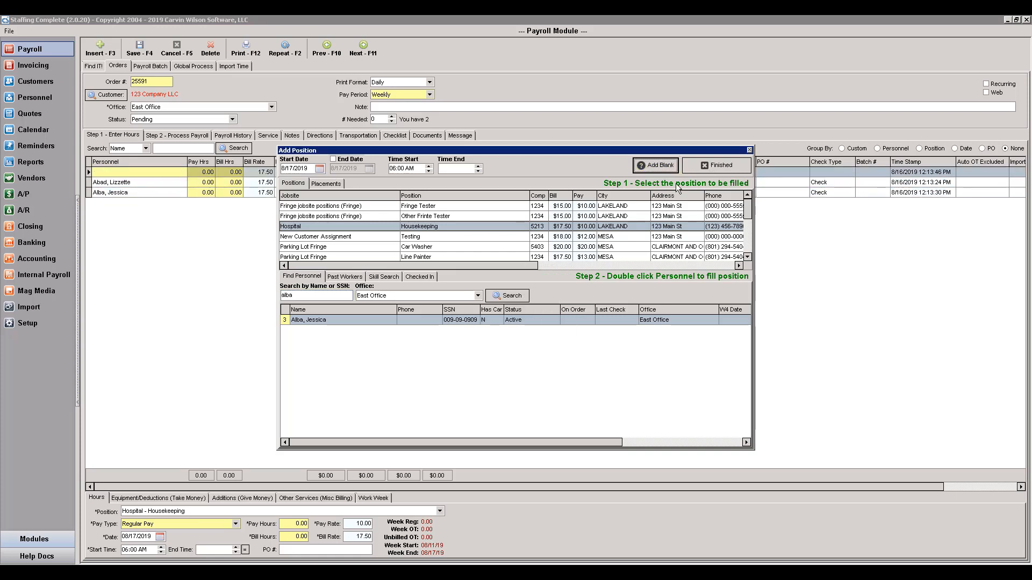
pyautogui.click(701, 167)
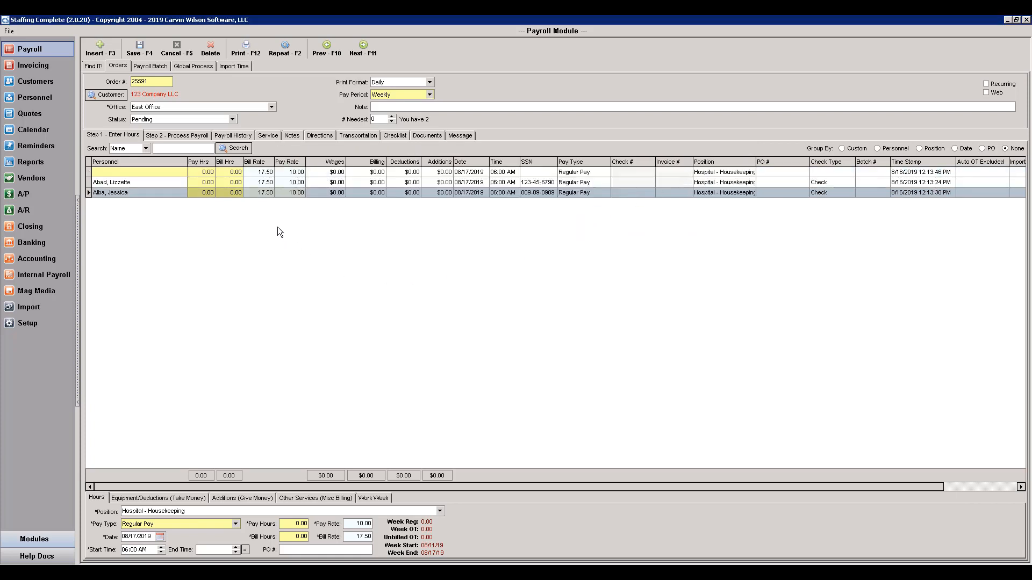
# Print the order from the checked-in worker's row with the Single Order ALL option
pyautogui.rightClick(276, 185)
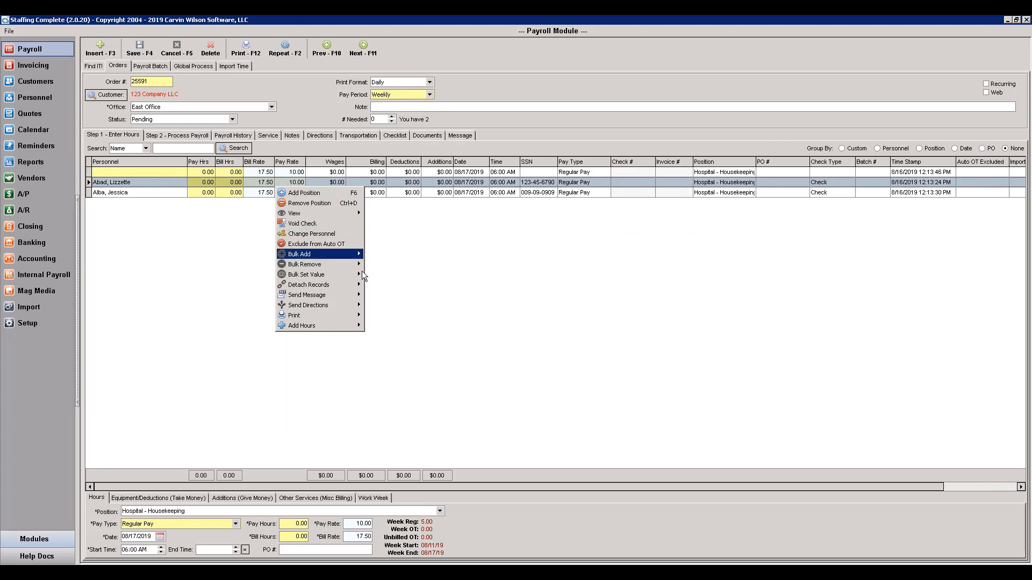
pyautogui.moveTo(348, 319)
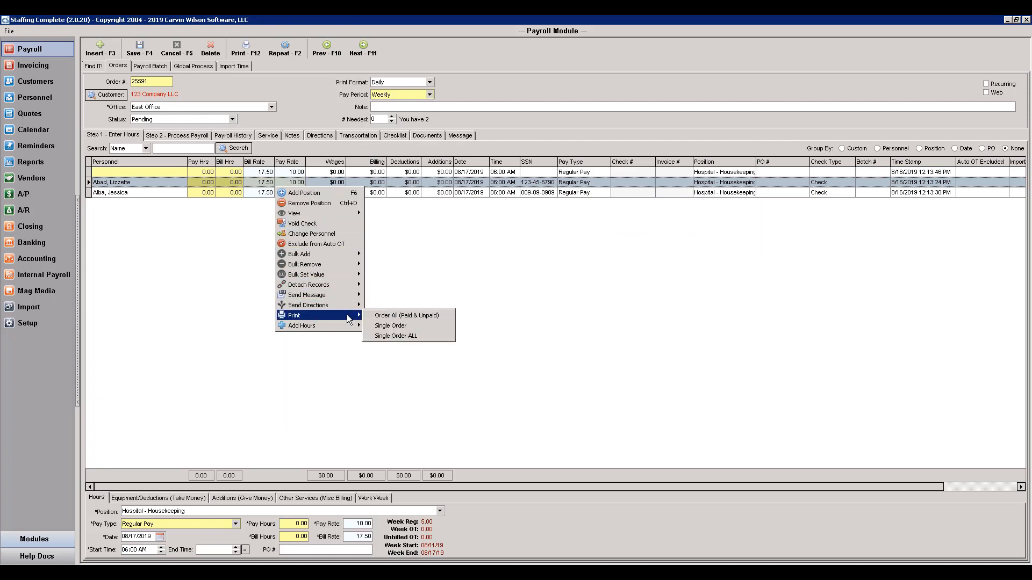
pyautogui.click(429, 341)
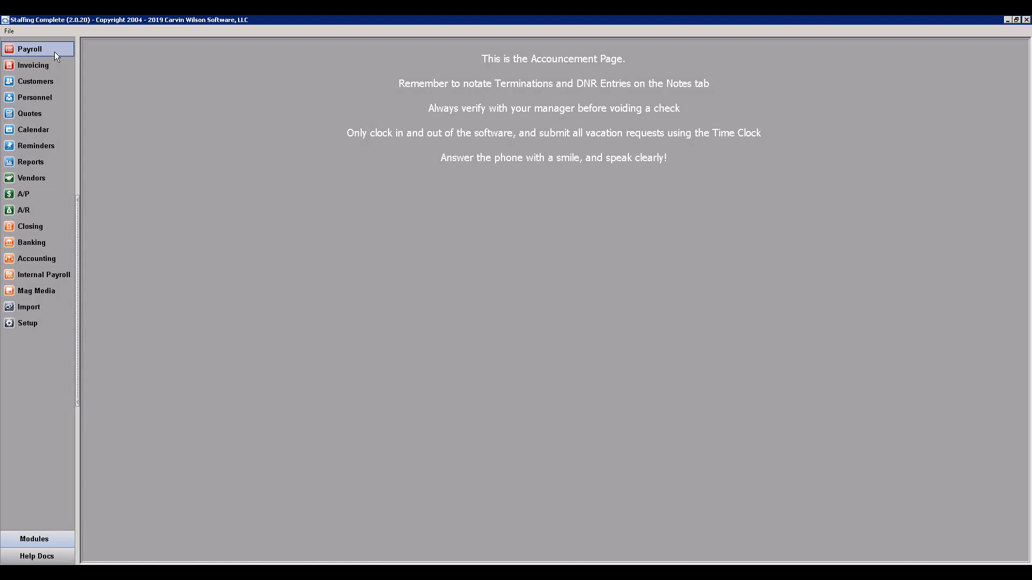
# Find the order in the Payroll module by its order number and open it
pyautogui.click(53, 52)
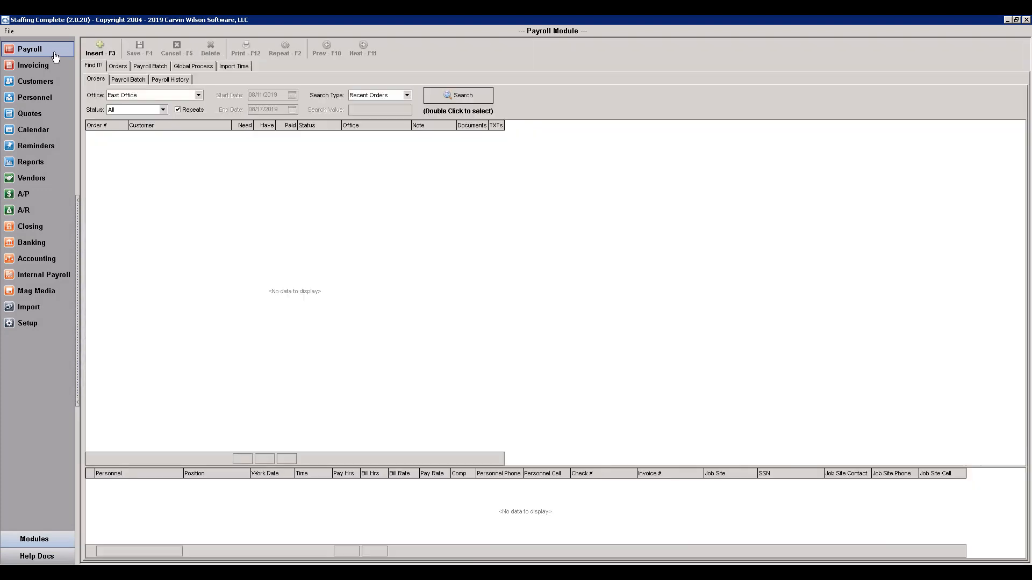
pyautogui.click(376, 95)
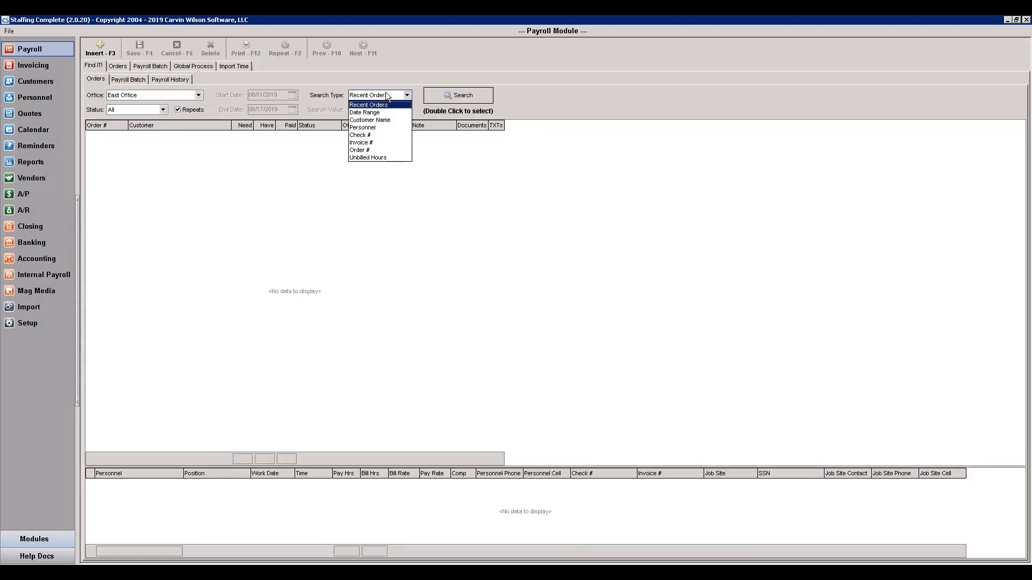
pyautogui.click(379, 151)
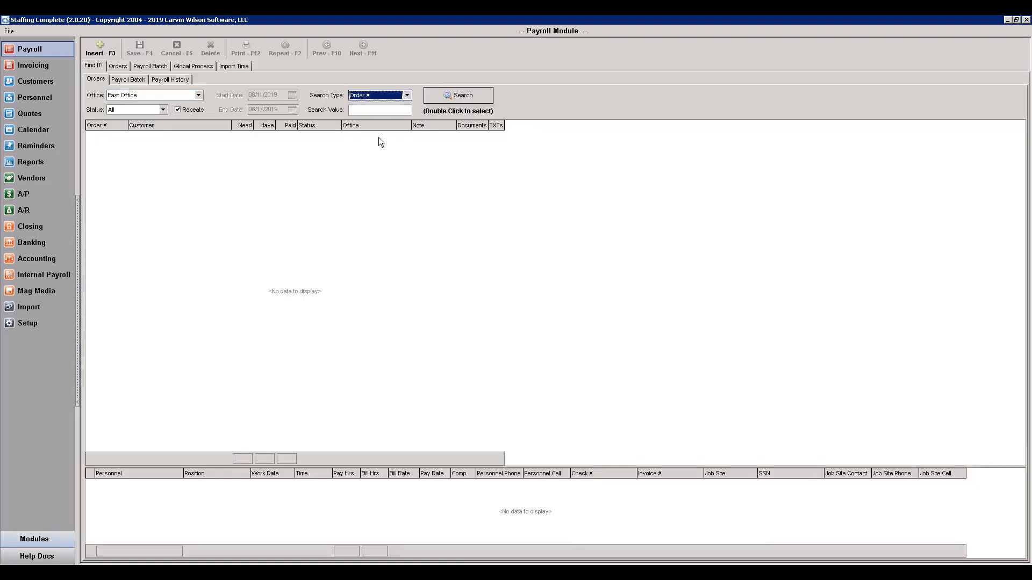
pyautogui.click(364, 109)
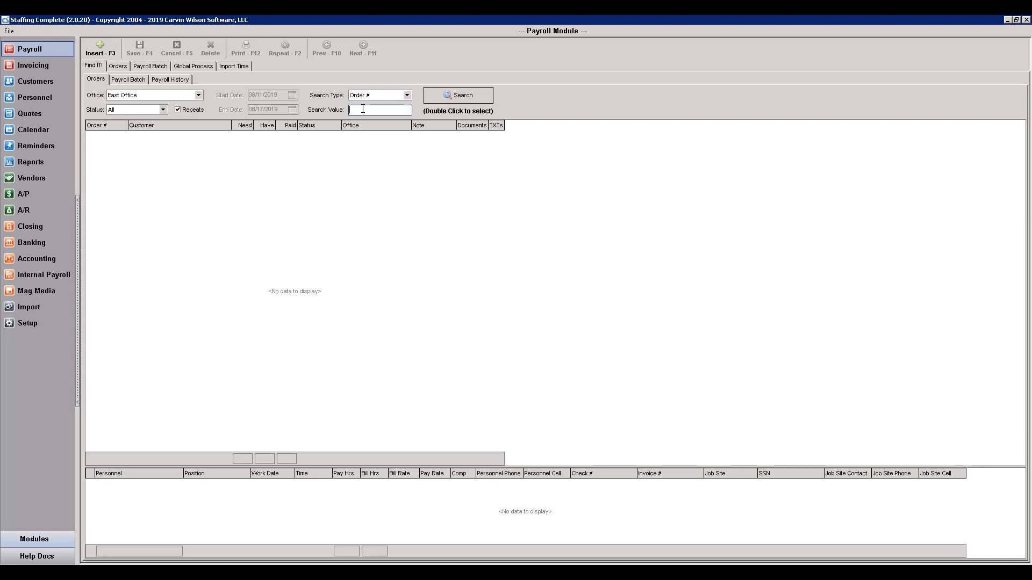
pyautogui.write('25591')
pyautogui.click(479, 96)
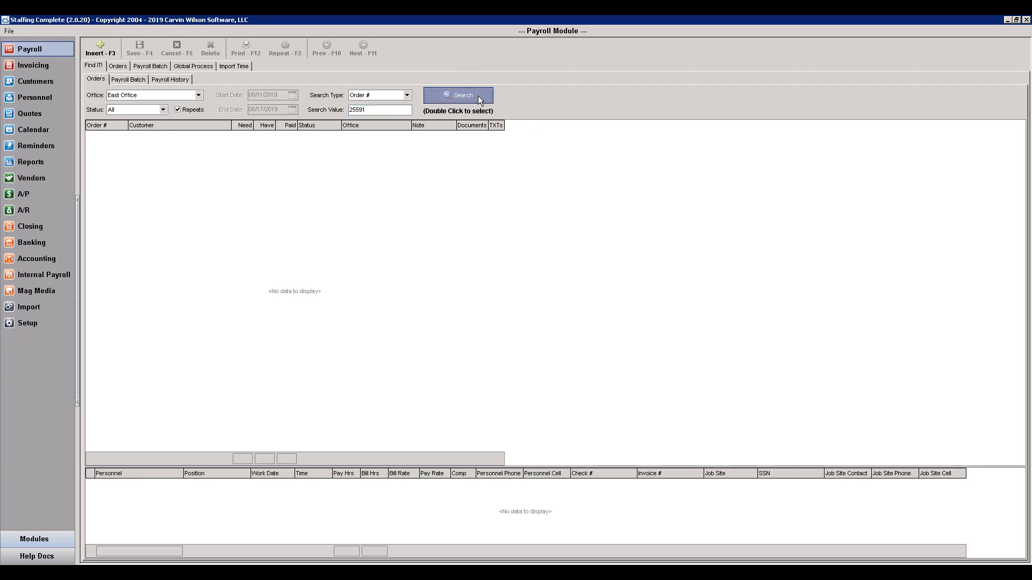
pyautogui.doubleClick(219, 137)
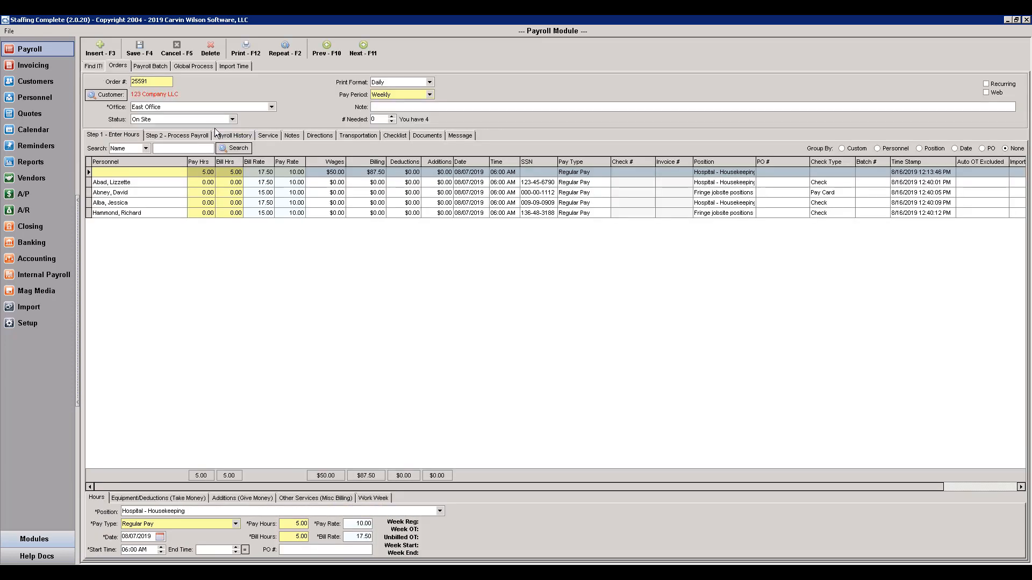
# Set the pay hours to 5 for the first named worker on the order
pyautogui.click(150, 185)
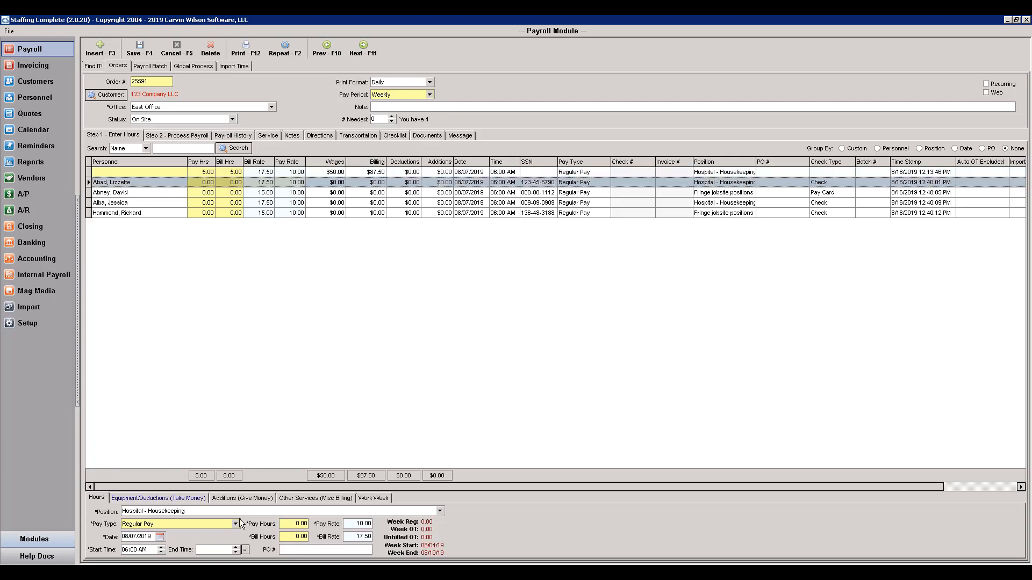
pyautogui.click(295, 524)
pyautogui.moveTo(296, 524); pyautogui.dragTo(262, 514)
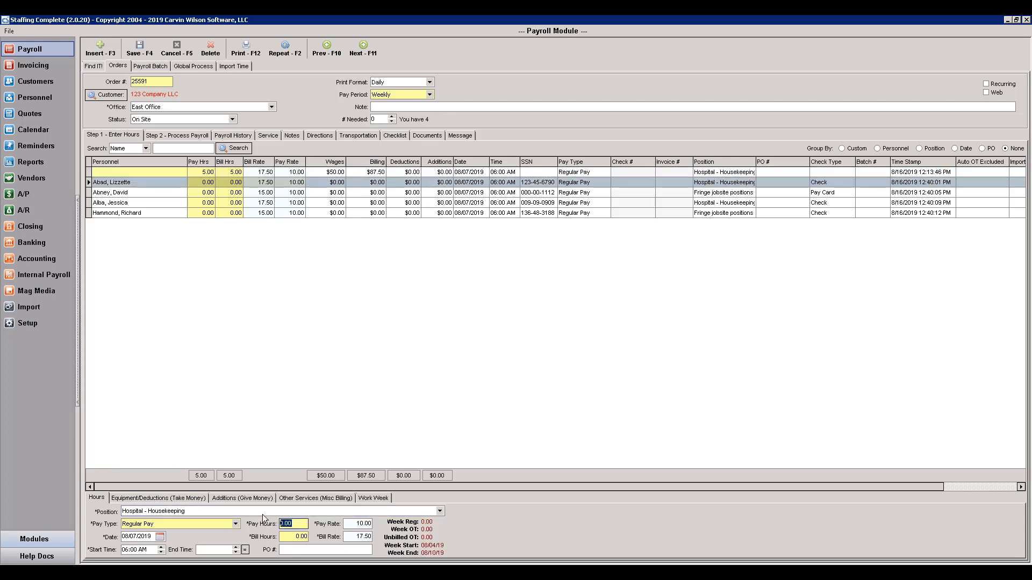
pyautogui.write('5')
pyautogui.press('Tab')
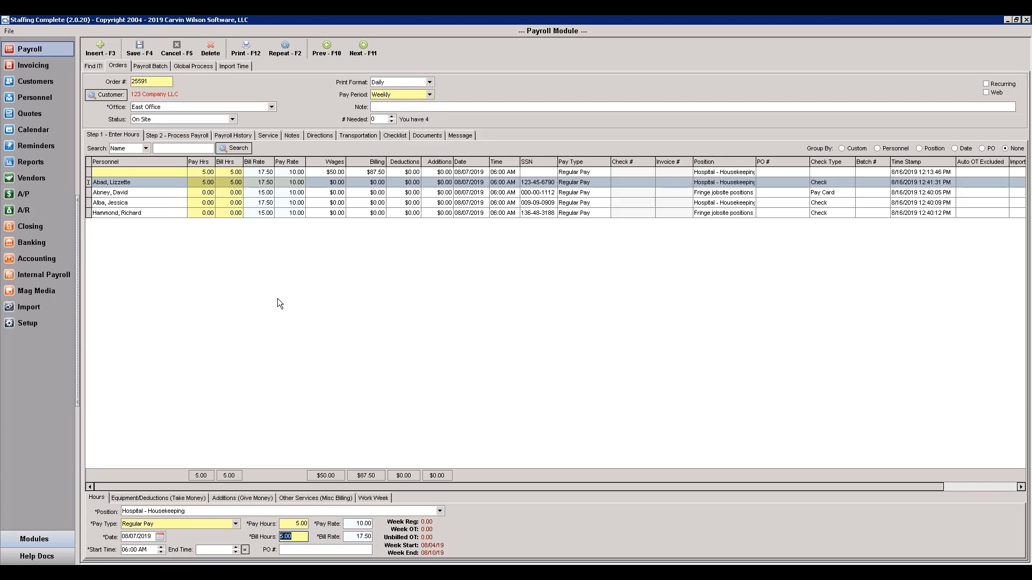
# Bulk set the hours to 5 for all personnel on the order
pyautogui.rightClick(231, 207)
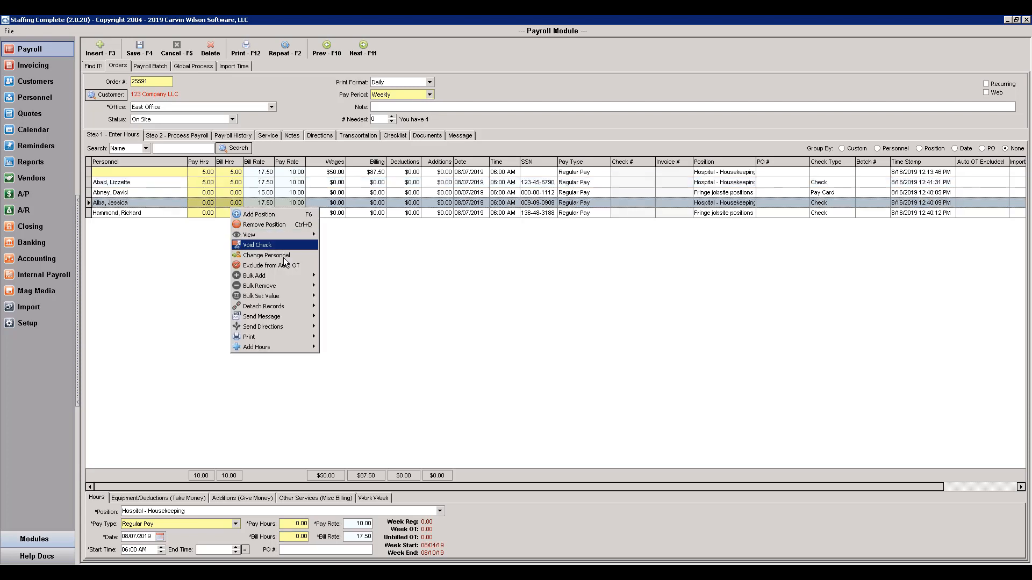
pyautogui.moveTo(287, 300)
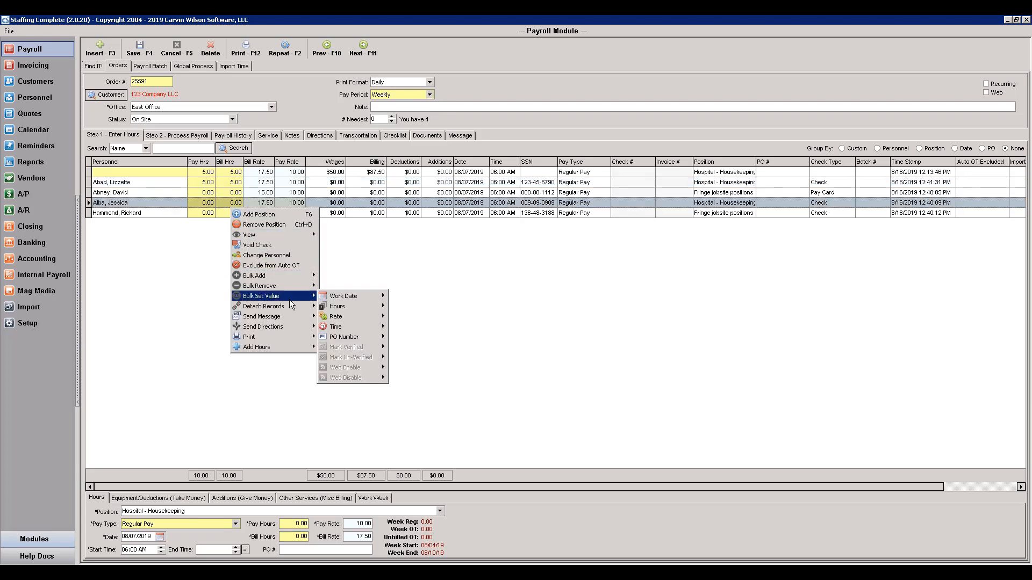
pyautogui.moveTo(357, 301)
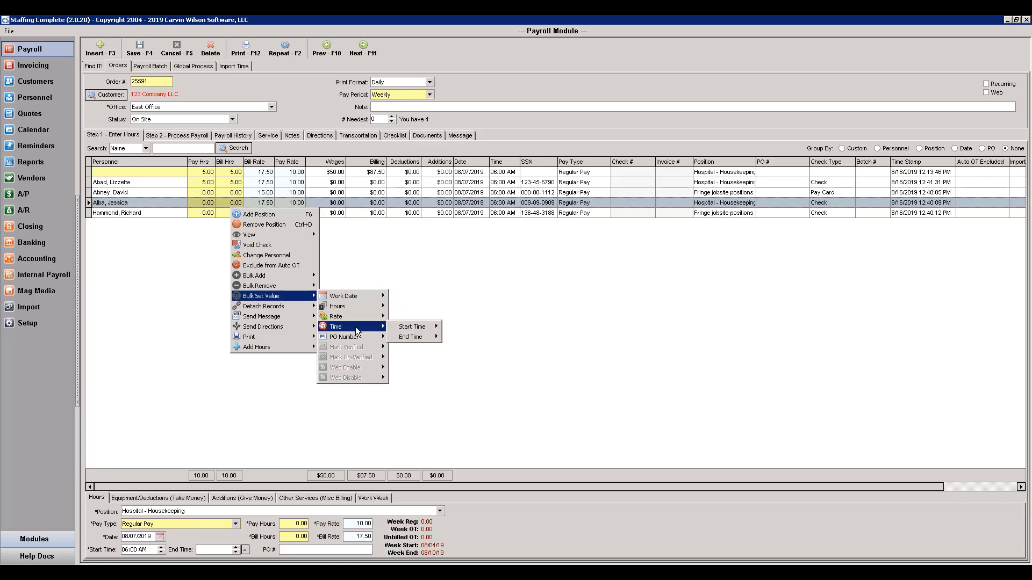
pyautogui.moveTo(357, 340)
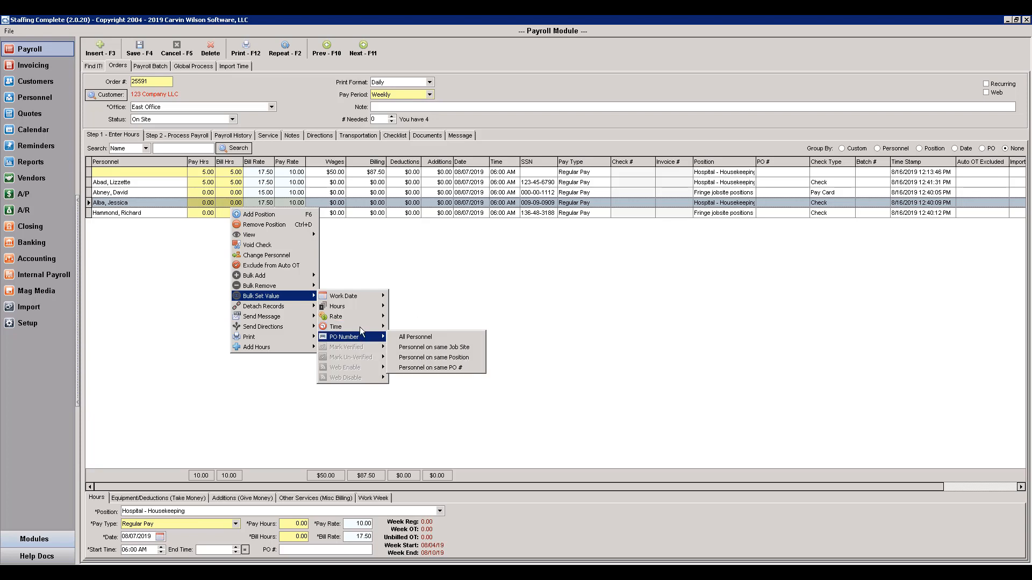
pyautogui.moveTo(365, 311)
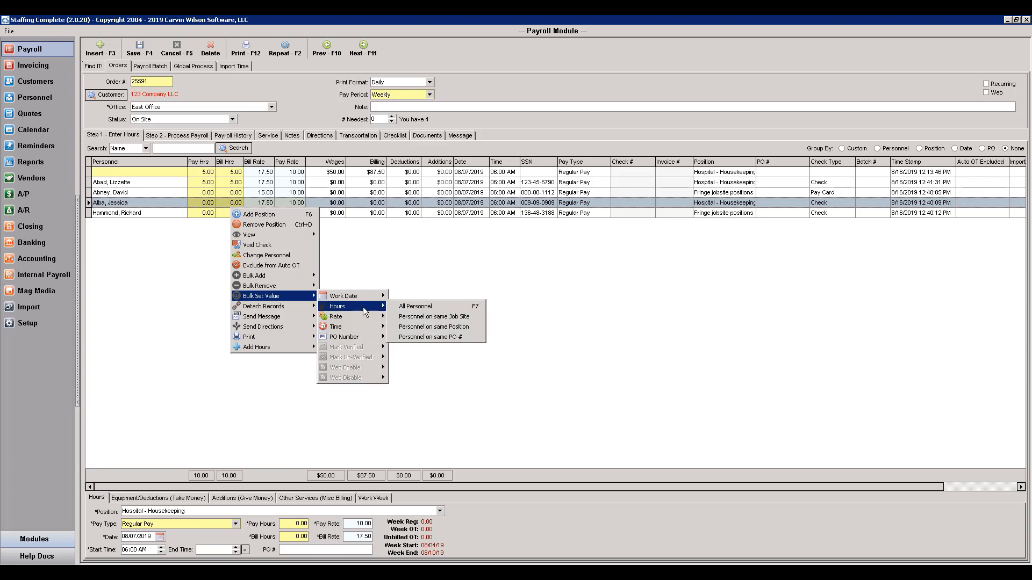
pyautogui.click(399, 311)
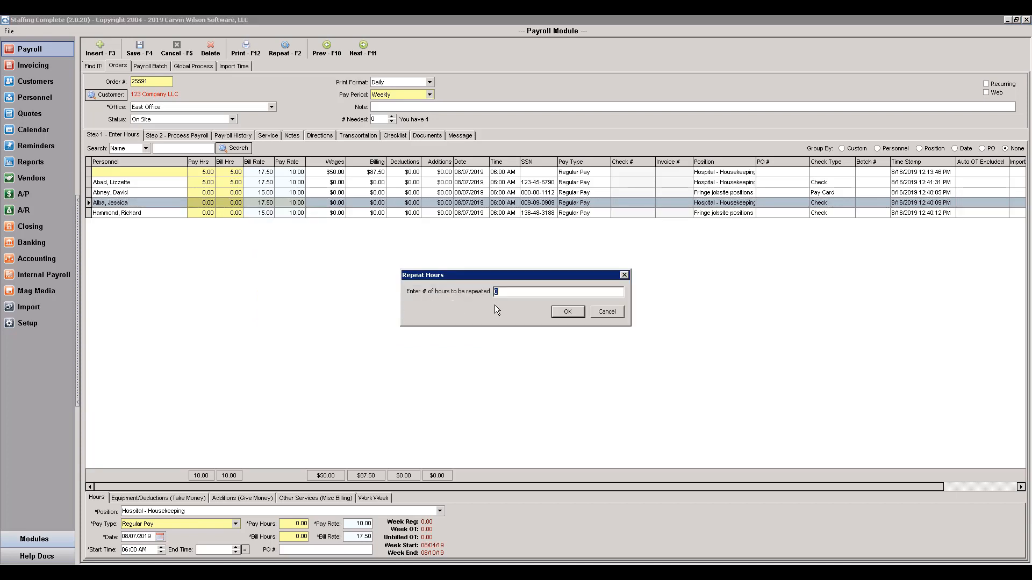
pyautogui.write('5')
pyautogui.press('Tab')
pyautogui.click(573, 314)
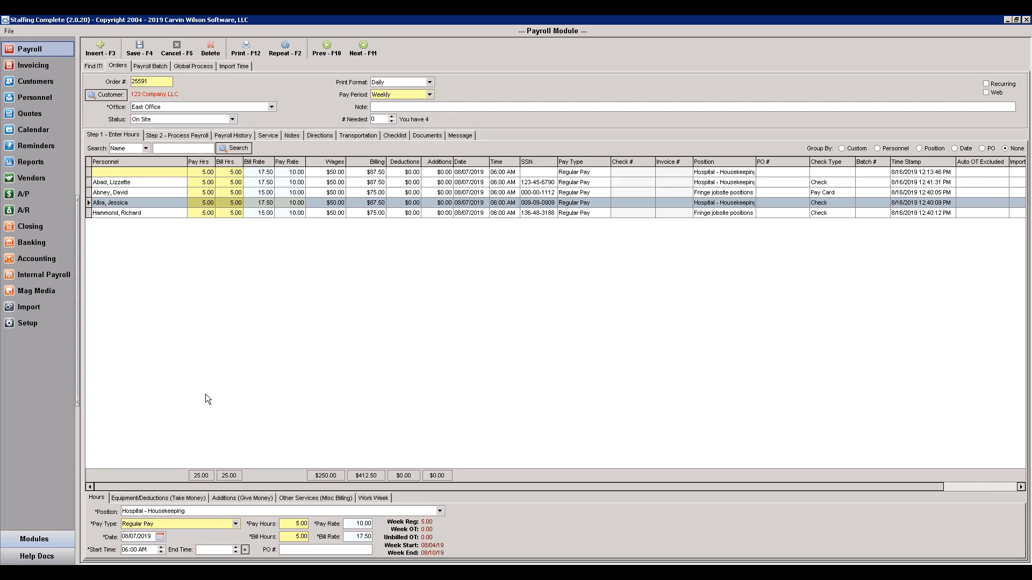
# Look at the equipment/deductions and additions entries of the selected worker
pyautogui.click(172, 501)
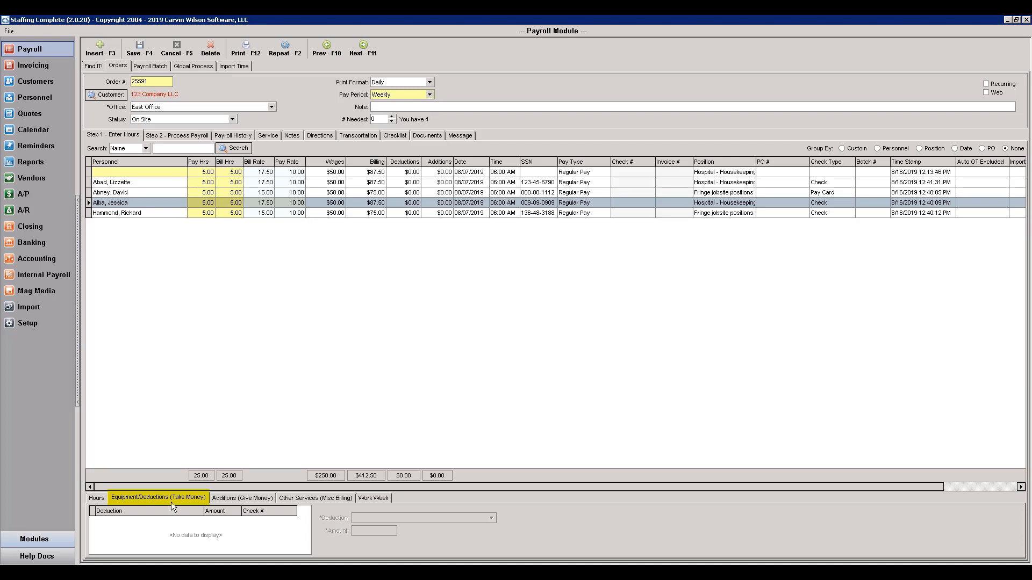
pyautogui.click(223, 499)
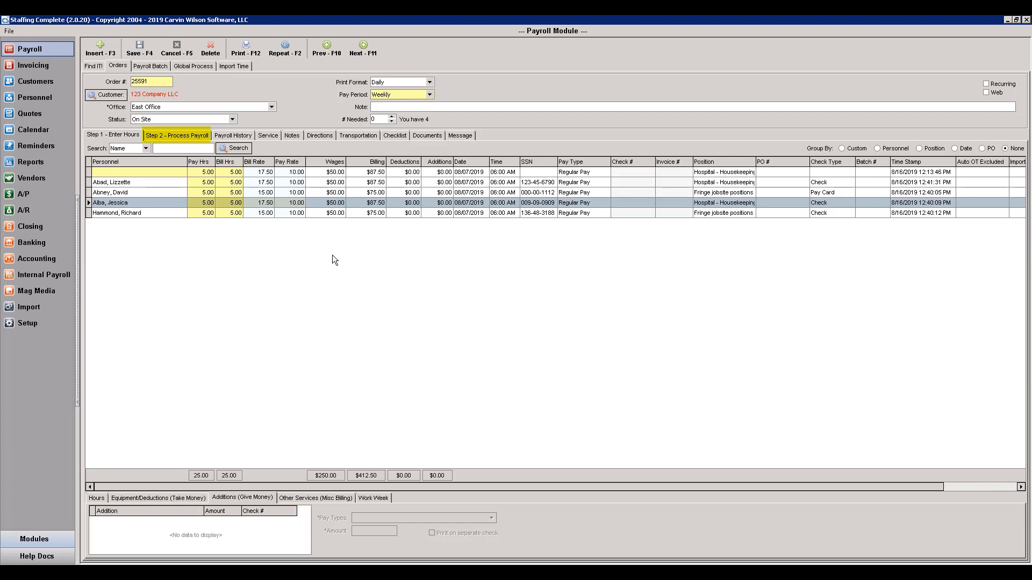
# Open the order's payroll processing step and try to process the checks for all listed personnel
pyautogui.click(191, 133)
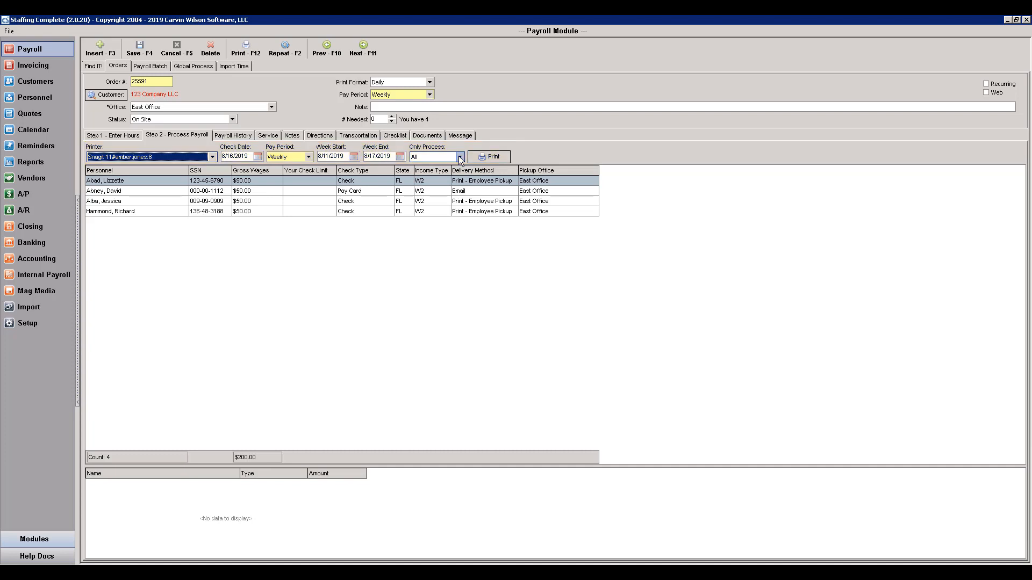
pyautogui.click(503, 159)
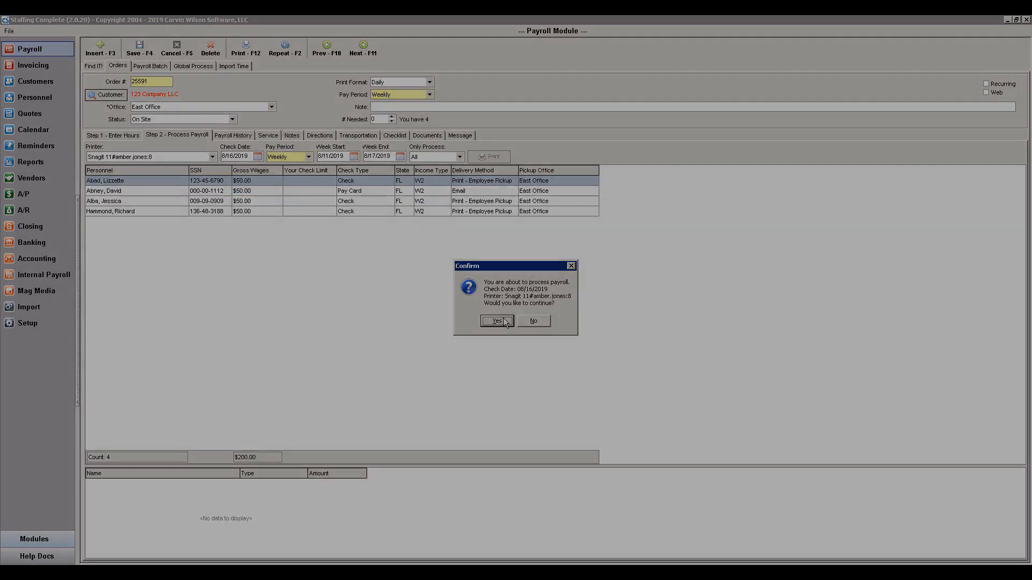
pyautogui.click(497, 321)
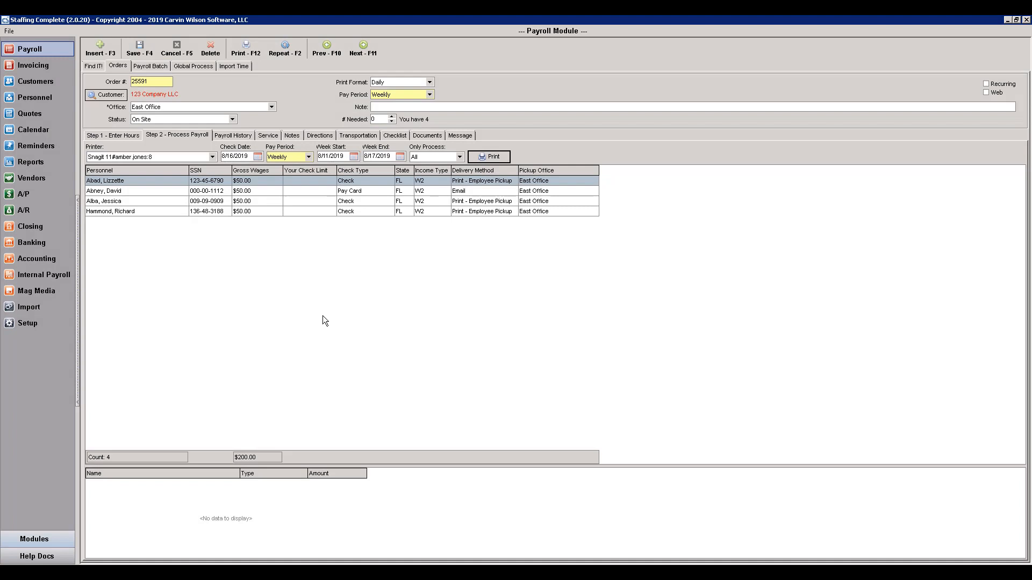
# Print a single check for the last worker in the payroll processing list
pyautogui.rightClick(161, 212)
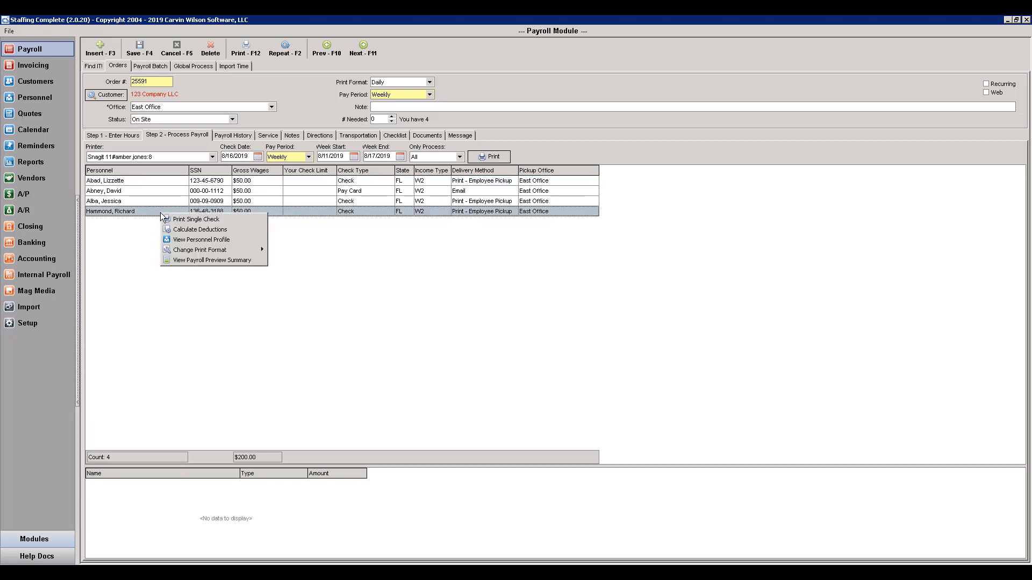
pyautogui.click(240, 220)
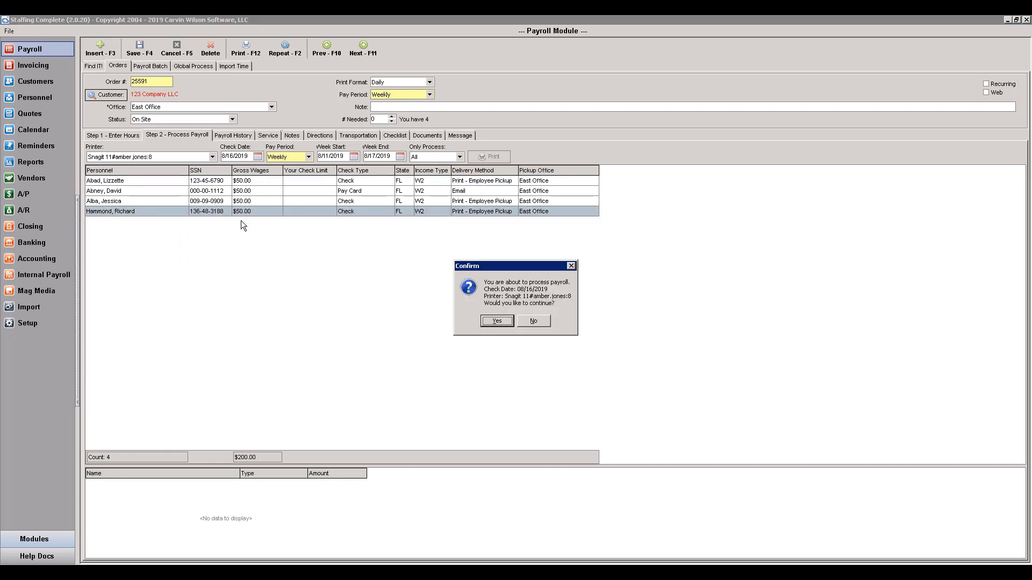
pyautogui.click(491, 323)
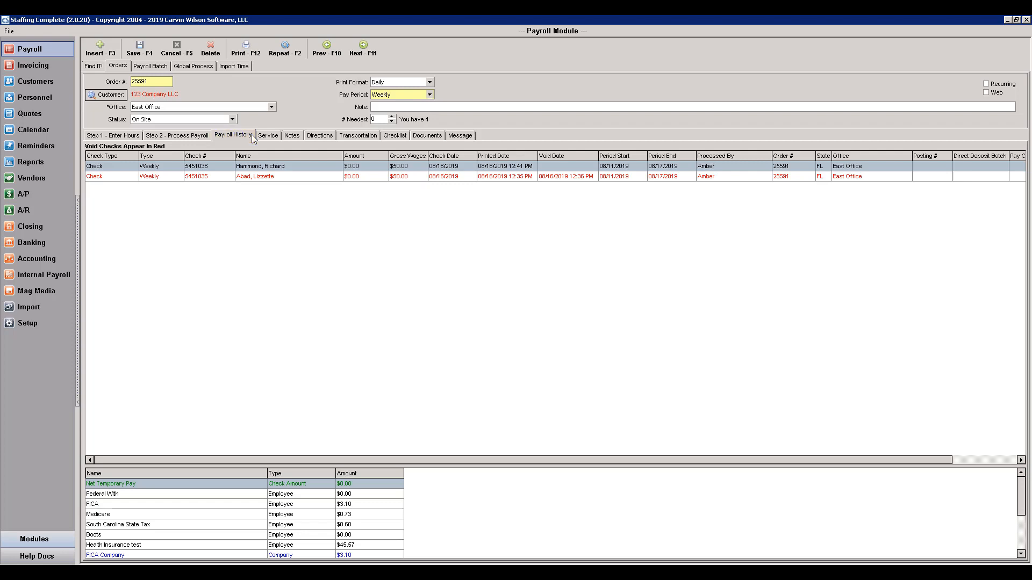
# Open the order's payroll history and examine the void and reprint options for the voided check
pyautogui.rightClick(253, 178)
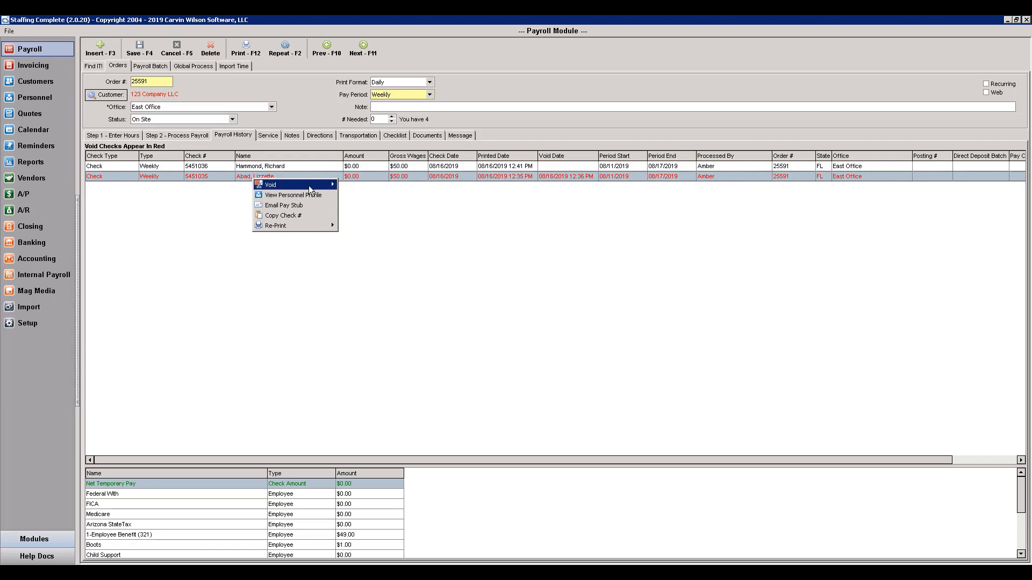
pyautogui.moveTo(311, 190)
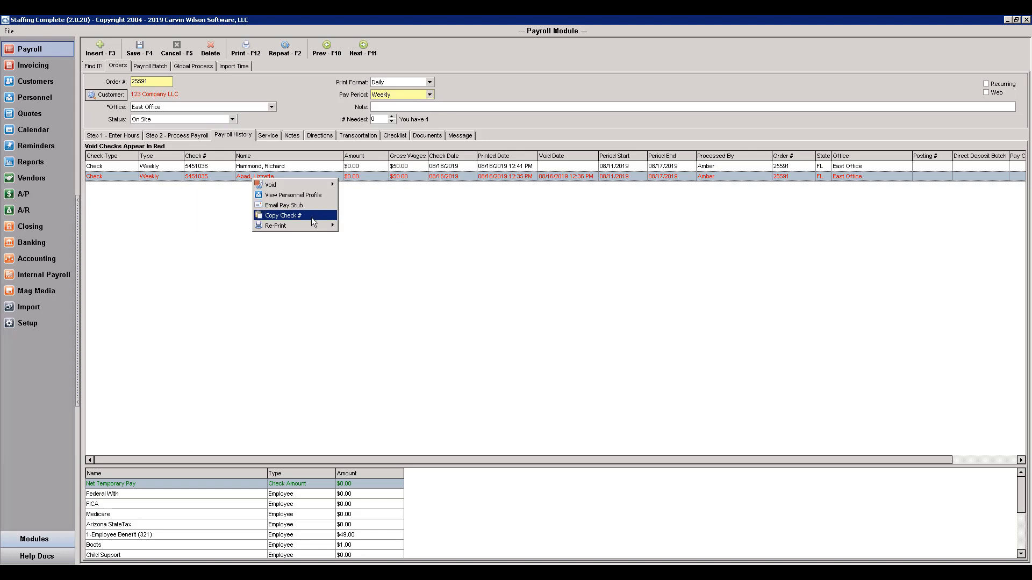
pyautogui.moveTo(309, 230)
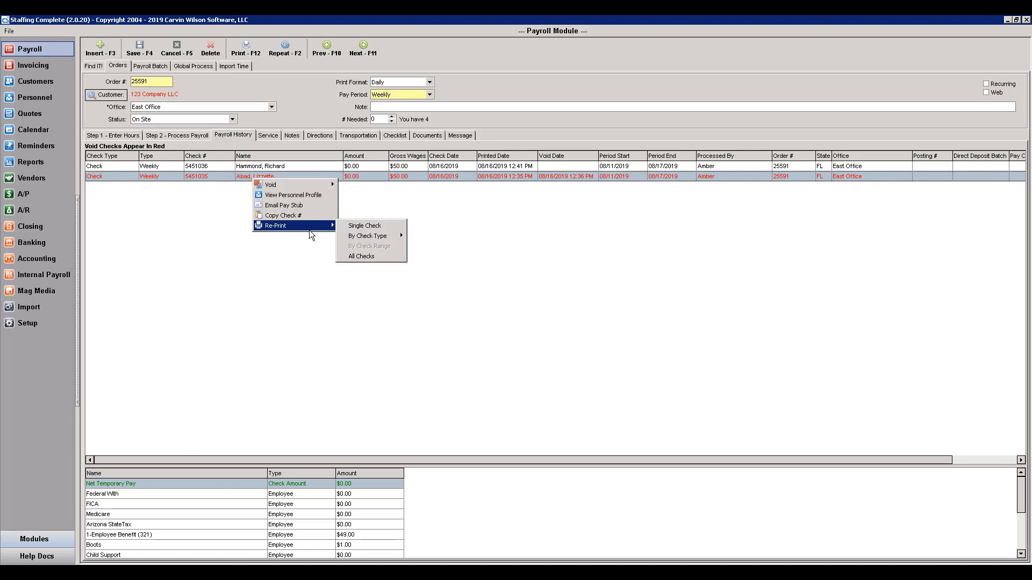